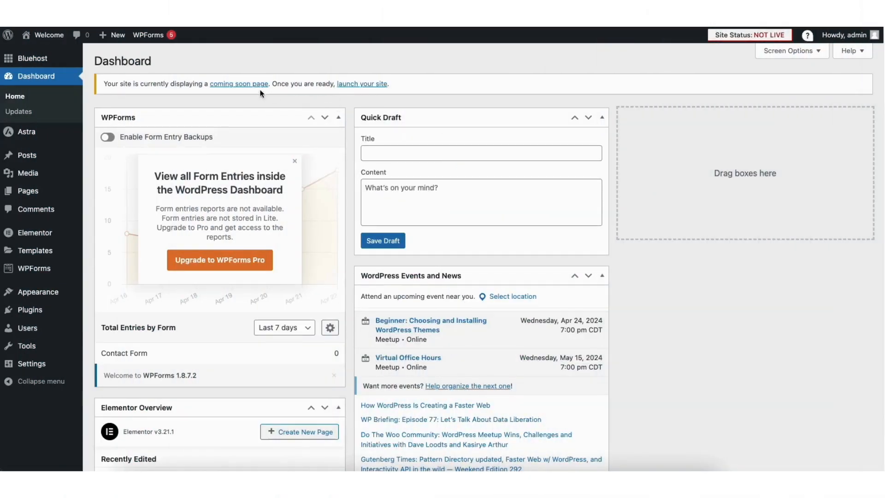
# Go to the Bluehost home page inside the WordPress admin showing the site in Coming Soon mode
pyautogui.click(29, 60)
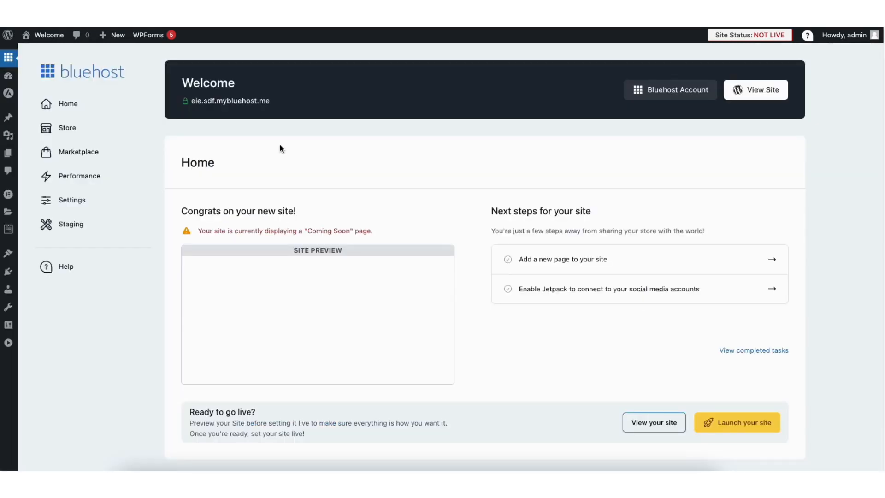
# Reach the Bluehost plugin Settings page where the Coming Soon option lives
pyautogui.click(72, 201)
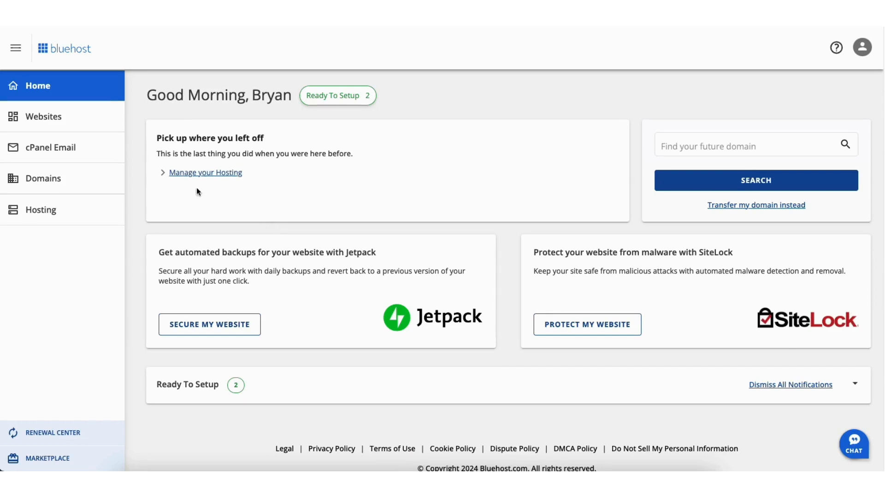
# Reach the Welcome site's Settings tab from the account's Websites list
pyautogui.click(48, 119)
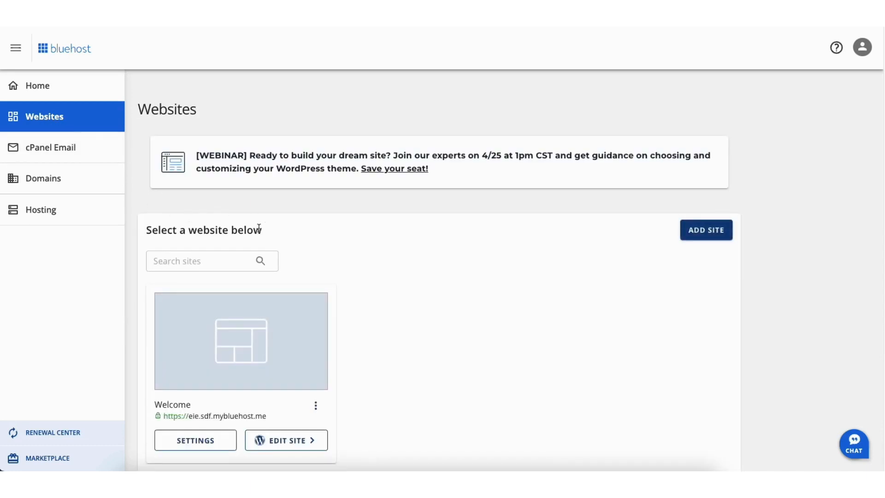
pyautogui.click(195, 440)
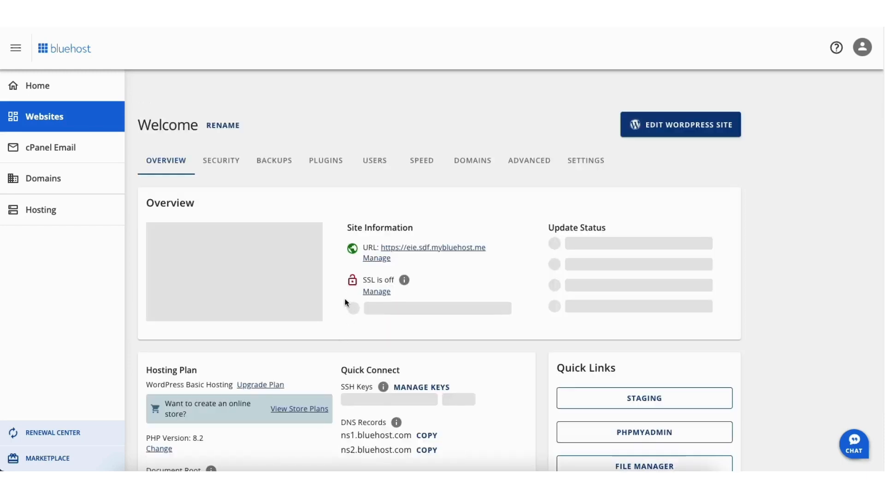
pyautogui.click(588, 165)
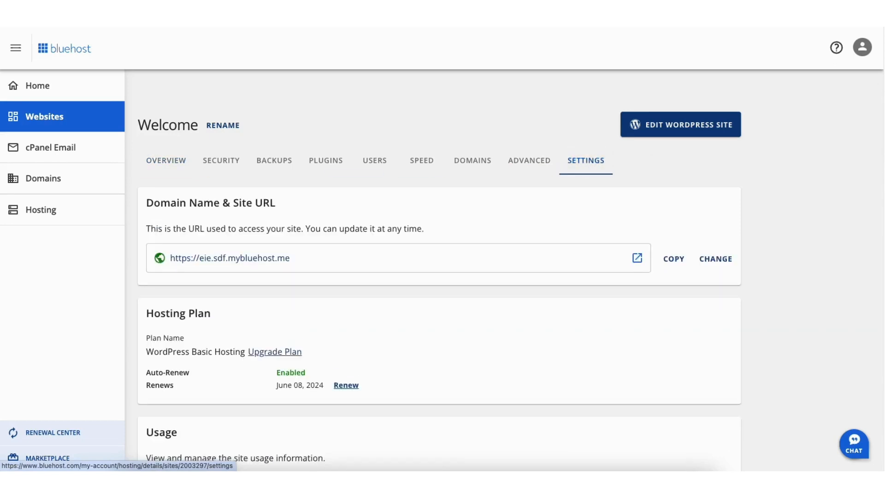
pyautogui.scroll(-3, 862, 277)
pyautogui.scroll(-4, 863, 277)
pyautogui.scroll(-3, 862, 277)
pyautogui.scroll(-2, 862, 277)
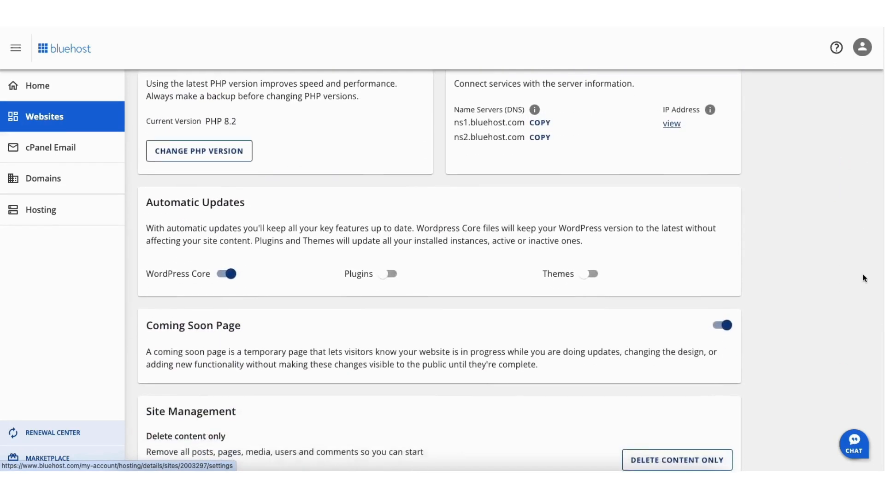
pyautogui.scroll(-2, 862, 276)
pyautogui.scroll(-2, 862, 296)
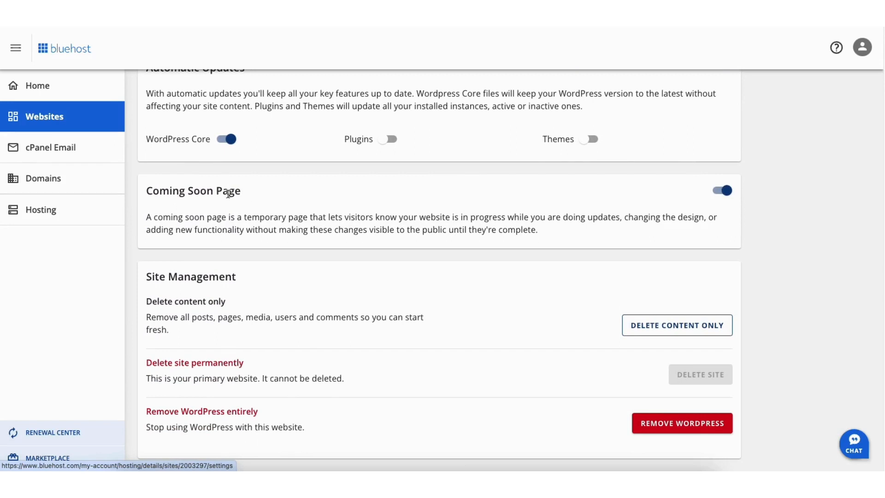
# Switch the Welcome site's Coming Soon Page off and then back on
pyautogui.click(720, 192)
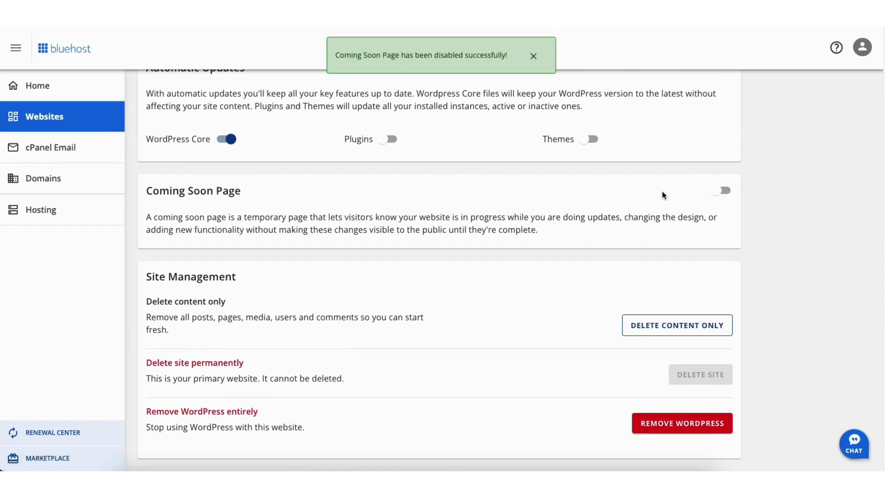
pyautogui.click(724, 191)
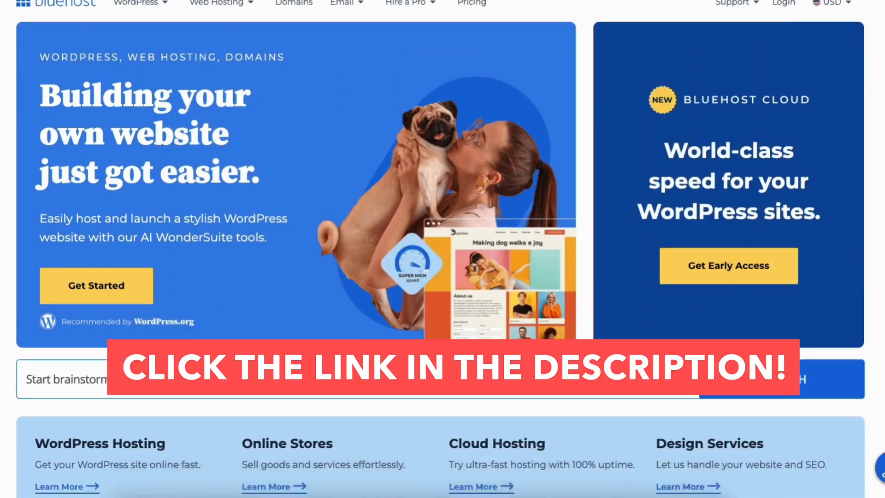
pyautogui.scroll(-3, 443, 249)
pyautogui.scroll(-3, 443, 249)
pyautogui.scroll(-3, 442, 249)
pyautogui.scroll(-3, 443, 249)
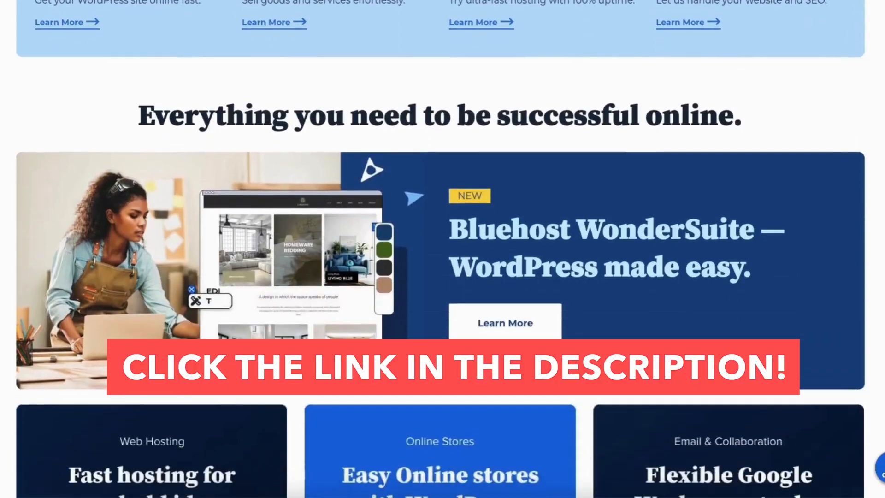
pyautogui.scroll(-3, 443, 249)
pyautogui.scroll(-3, 443, 249)
pyautogui.scroll(-3, 443, 249)
pyautogui.scroll(-3, 443, 249)
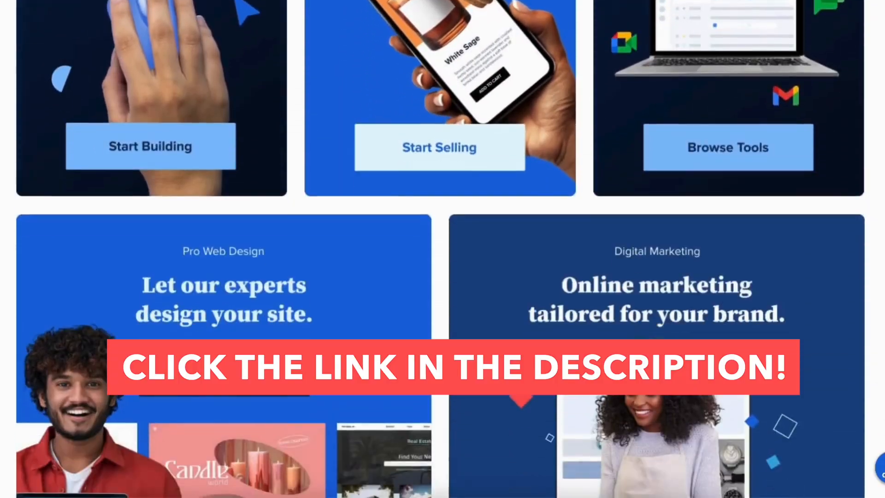
pyautogui.scroll(-3, 443, 249)
pyautogui.scroll(-3, 442, 249)
pyautogui.scroll(-3, 443, 249)
pyautogui.scroll(-3, 443, 249)
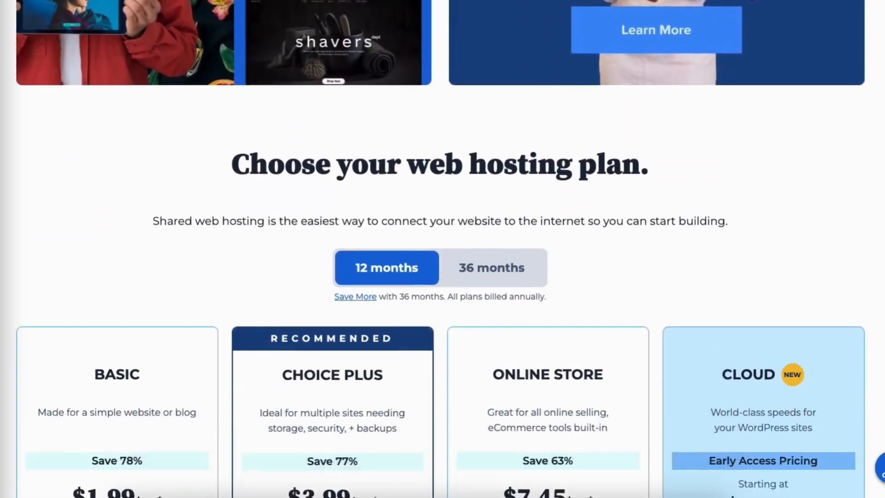